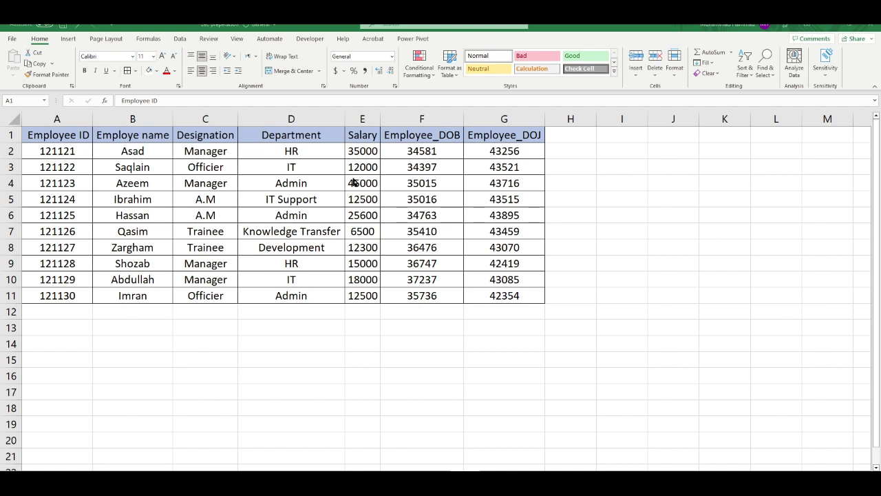
Select column E so the entire Salary column is highlighted.
left_click(363, 119)
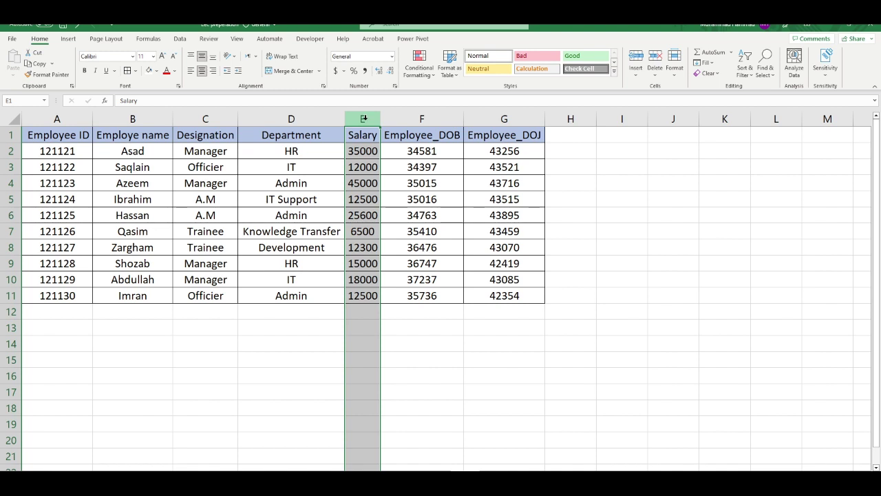
left_click(426, 77)
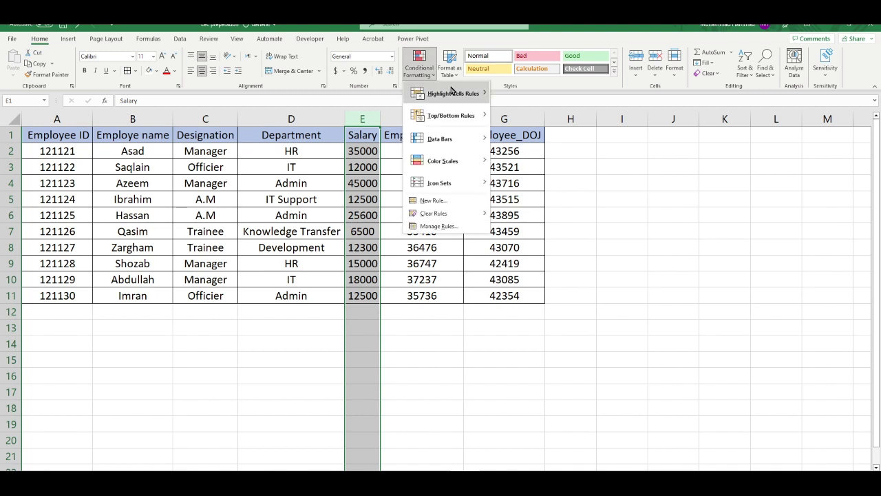
mouse_move(451, 115)
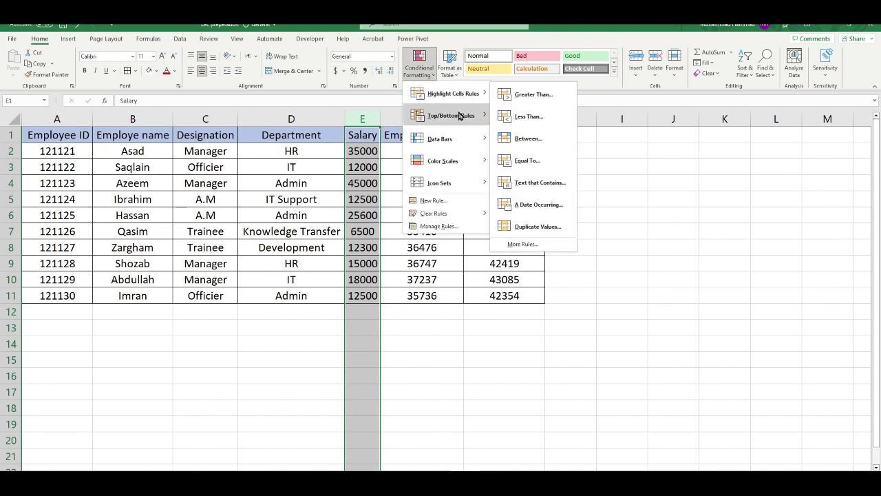
mouse_move(452, 142)
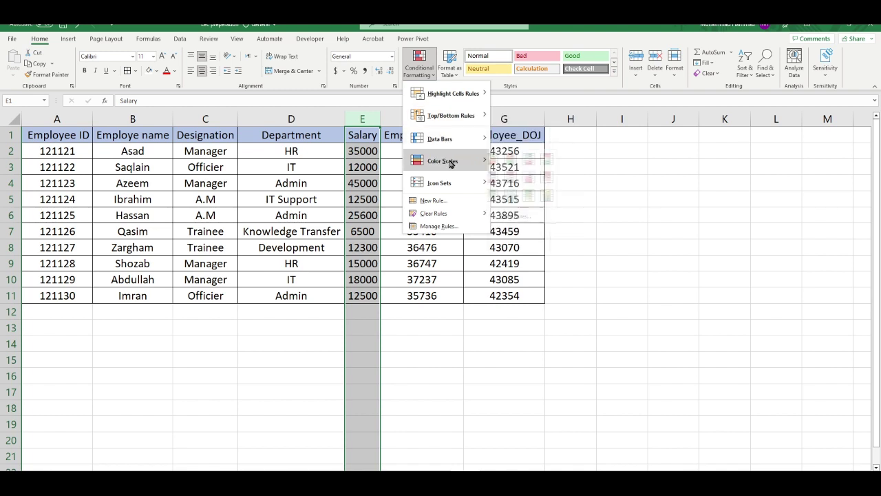
mouse_move(440, 184)
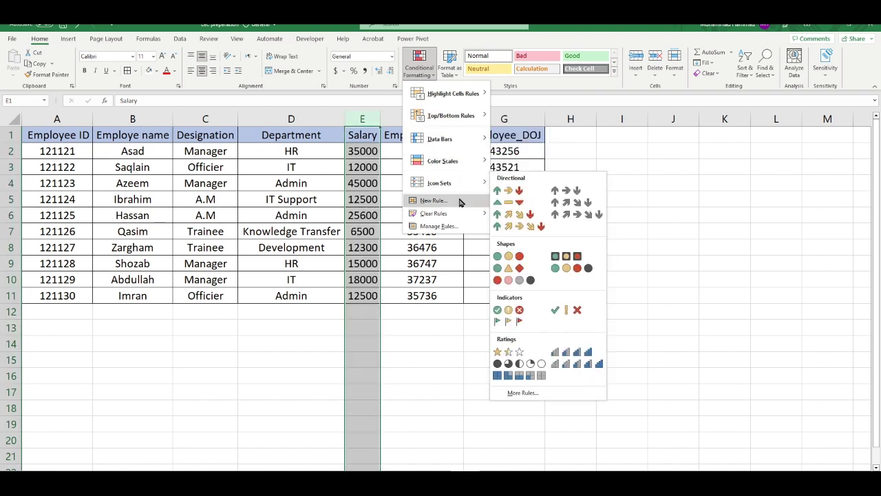
mouse_move(454, 213)
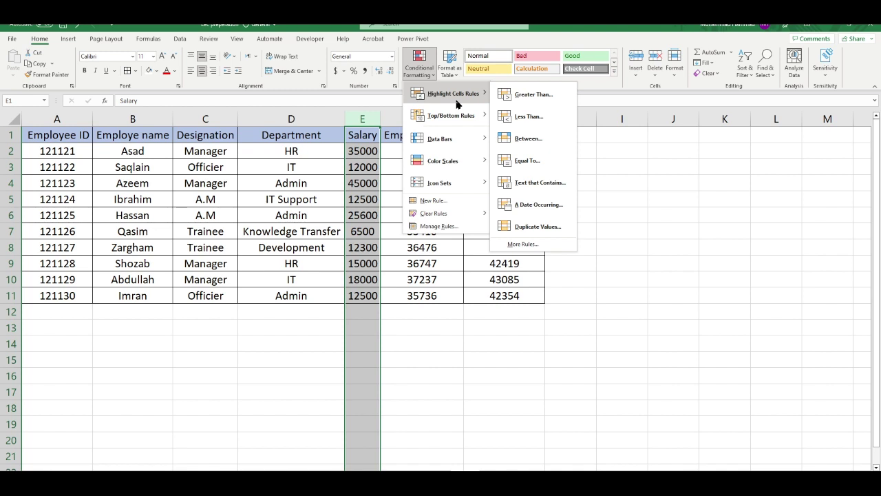
mouse_move(469, 160)
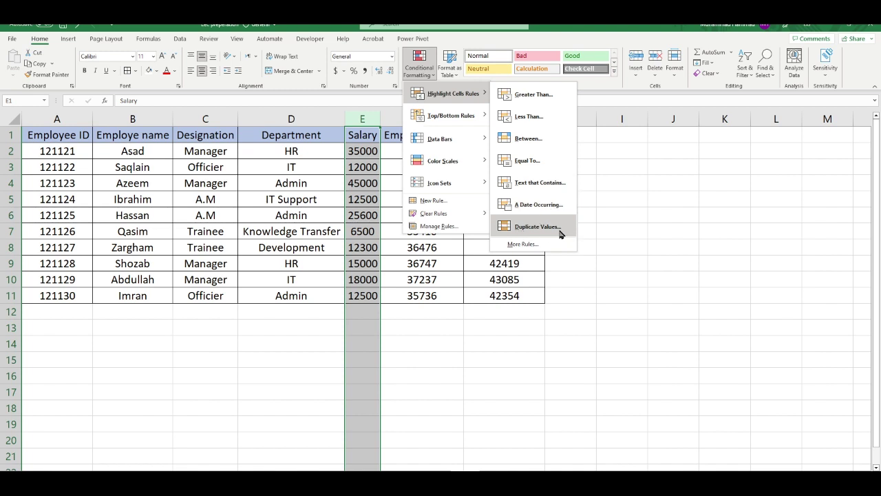
left_click(703, 200)
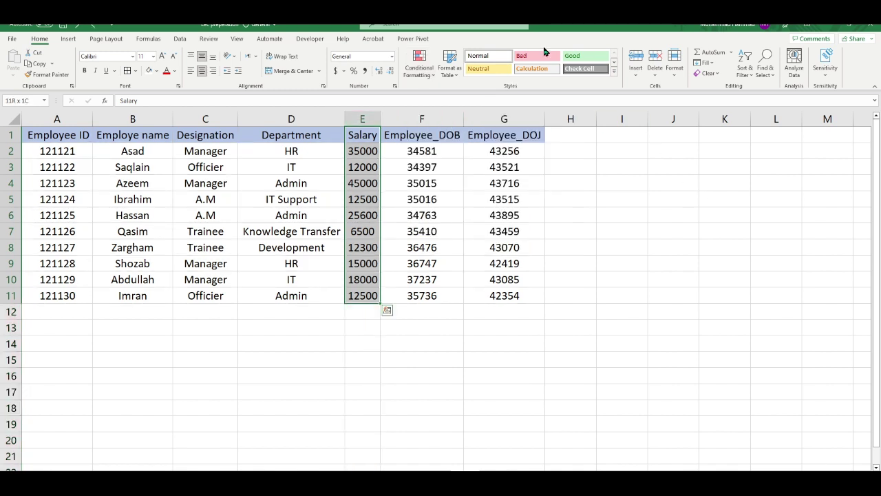
Add a Greater Than 20000 rule to Salary with Green Fill with Dark Green Text.
left_click(421, 76)
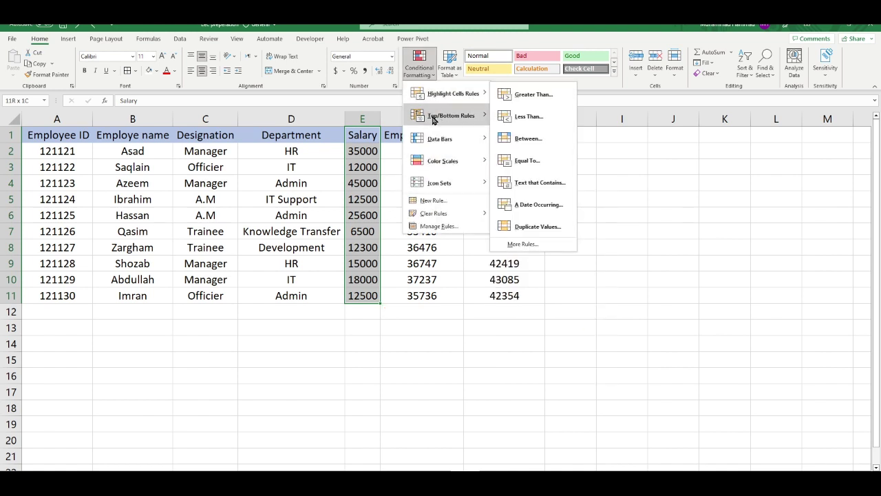
mouse_move(428, 161)
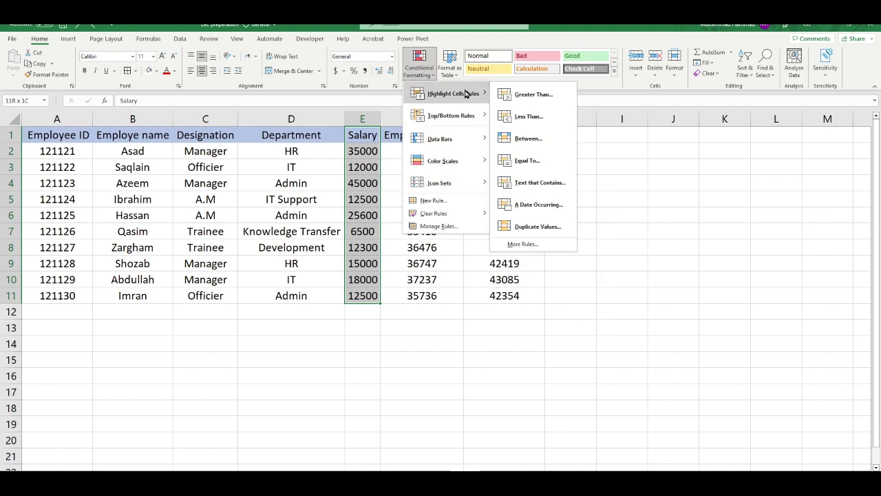
left_click(534, 94)
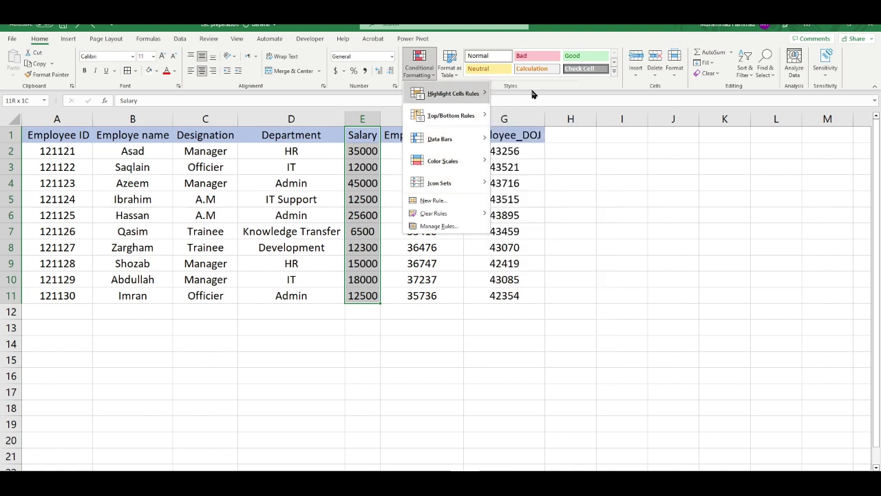
left_click_drag(492, 201, 460, 201)
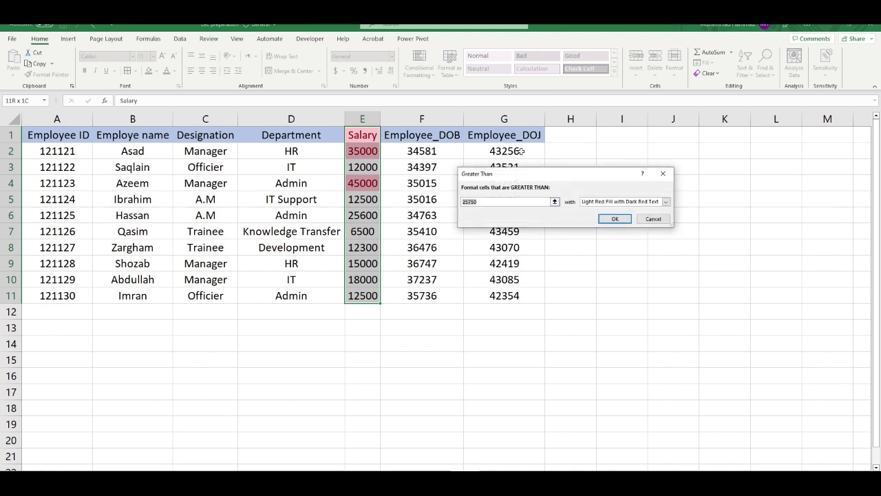
type("20000")
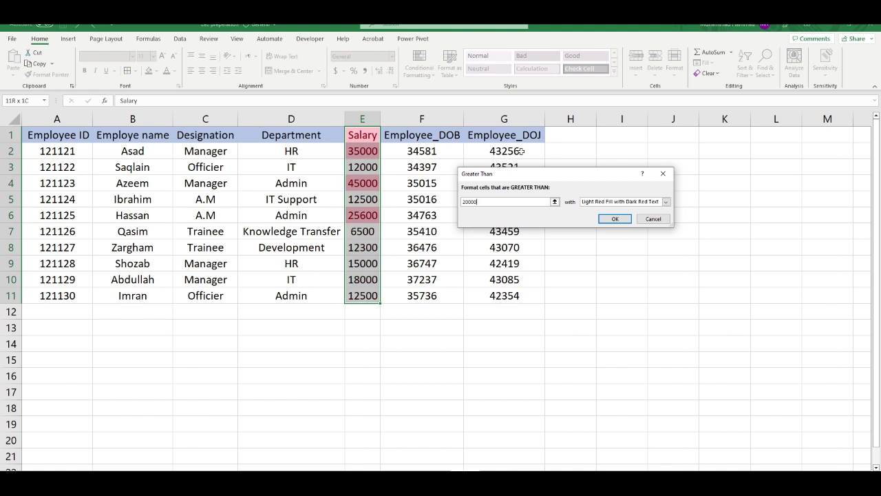
left_click(642, 204)
left_click(642, 204)
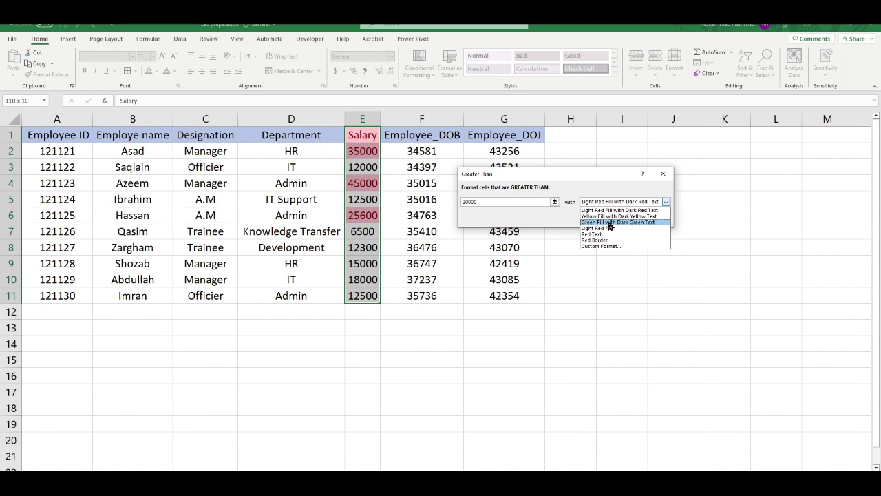
left_click(609, 223)
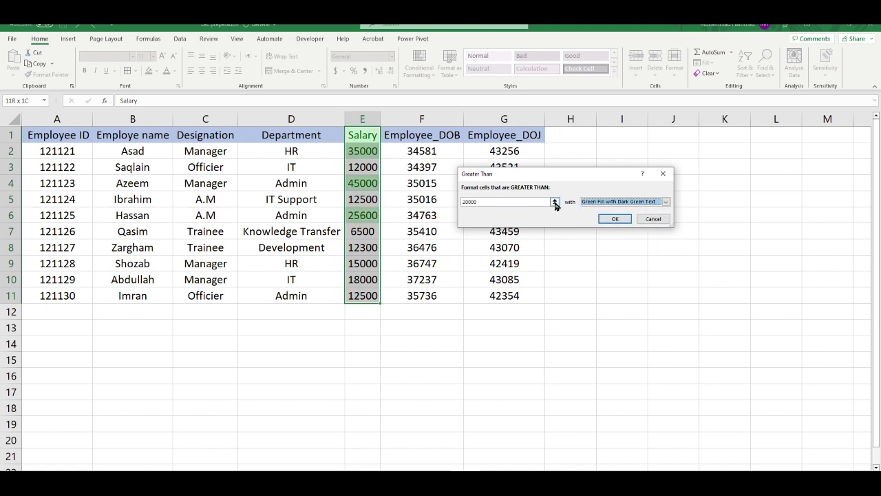
left_click(605, 220)
left_click(420, 67)
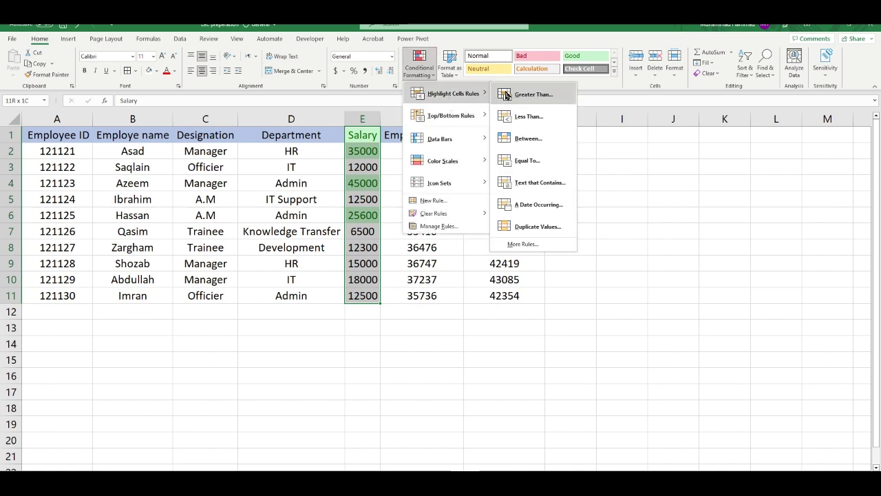
Add a Less Than 20000 rule with Yellow Fill with Dark Yellow Text, then deselect the column.
left_click(541, 117)
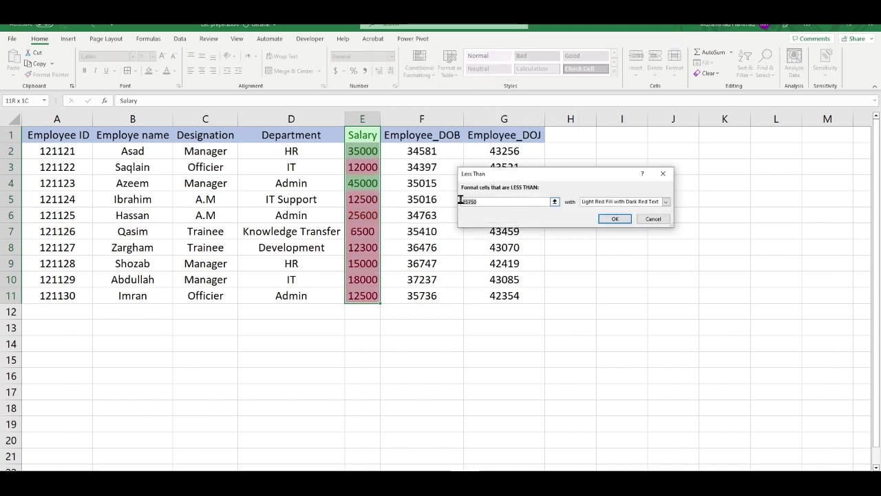
type("20")
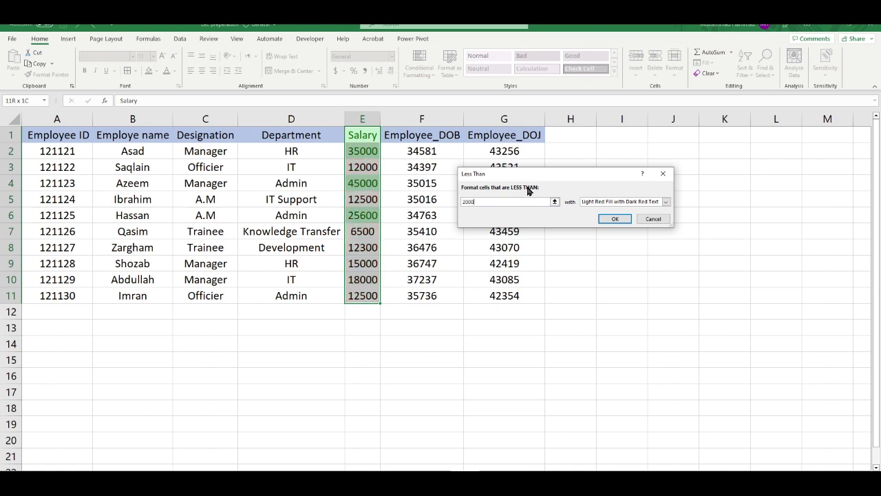
type("0")
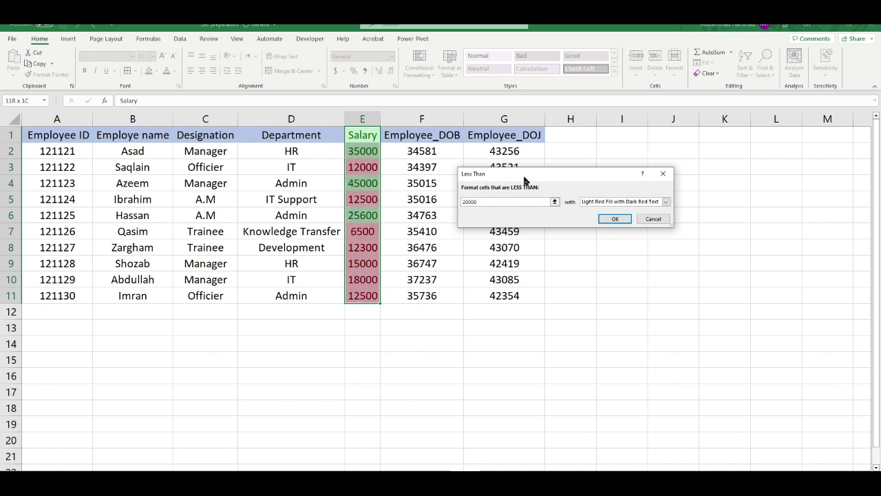
left_click(623, 202)
left_click(619, 217)
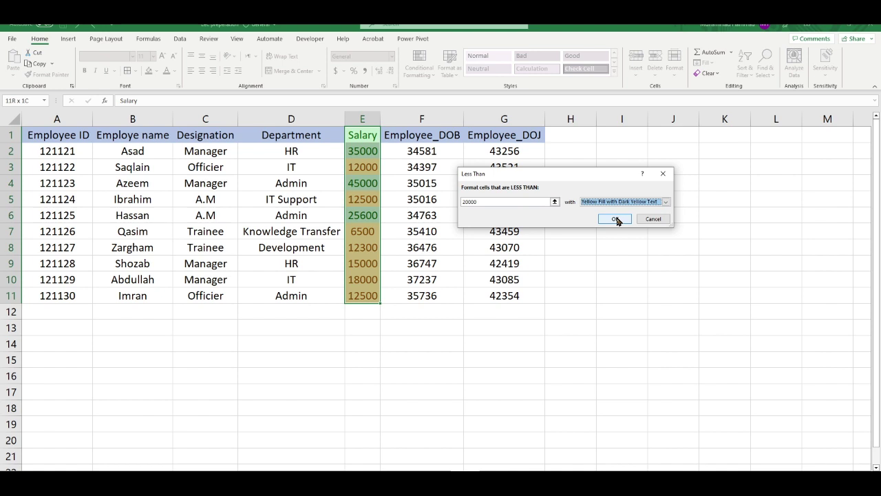
left_click(616, 218)
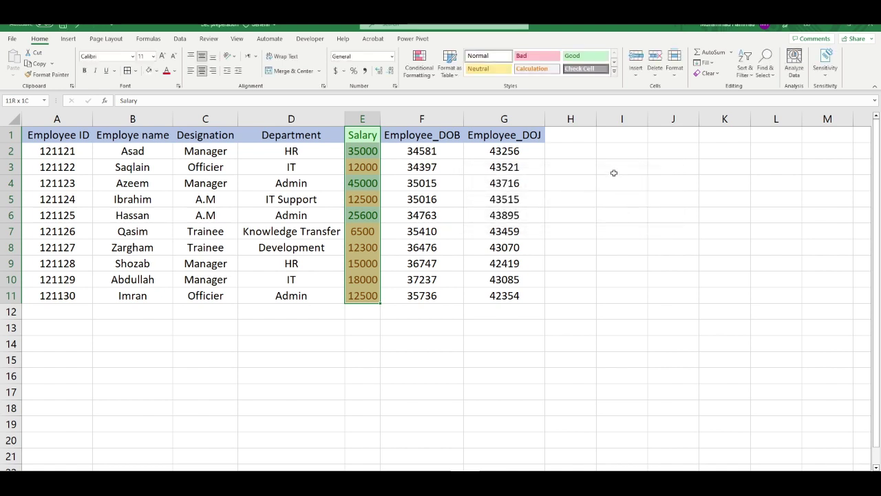
left_click(317, 355)
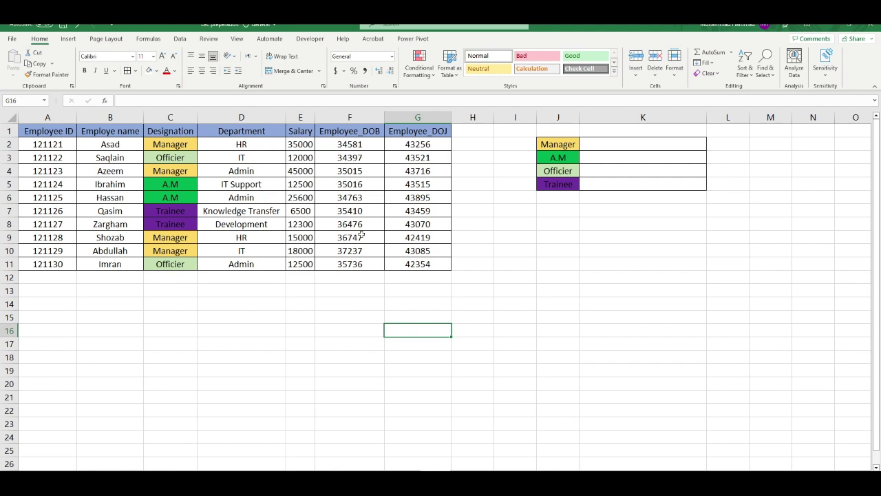
Adjust the zoom on the sheet with colour-coded designations and the J2:J5 legend.
scroll(361, 236, "up", 1, "ctrl")
scroll(361, 236, "up", 1, "ctrl")
scroll(362, 234, "up", 1, "ctrl")
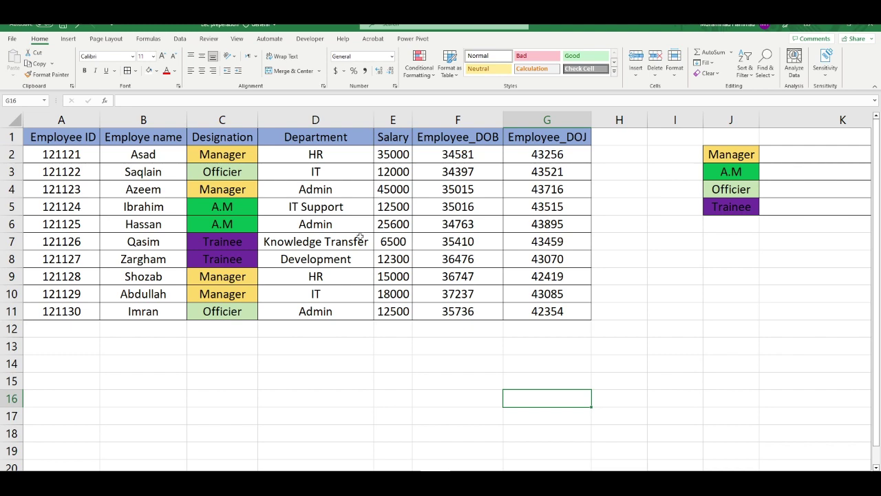
scroll(360, 236, "down", 1, "ctrl")
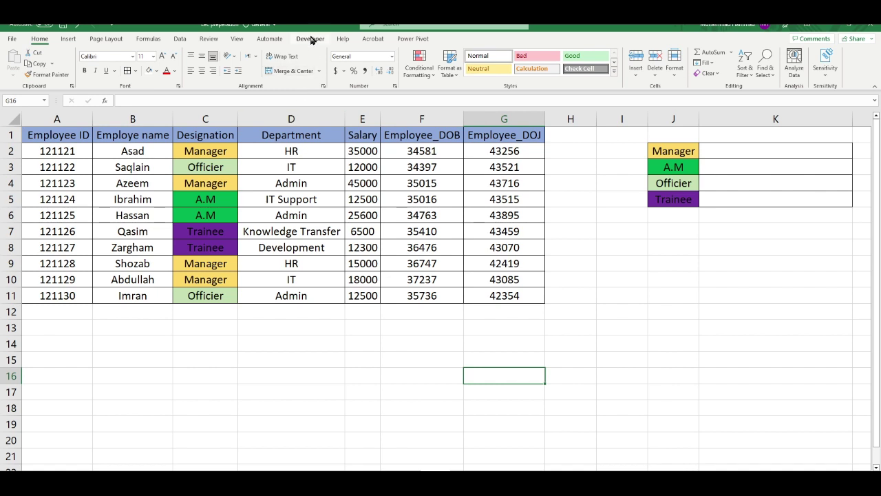
Enable the Developer tab through Customize the Ribbon and show the Macros list.
right_click(256, 40)
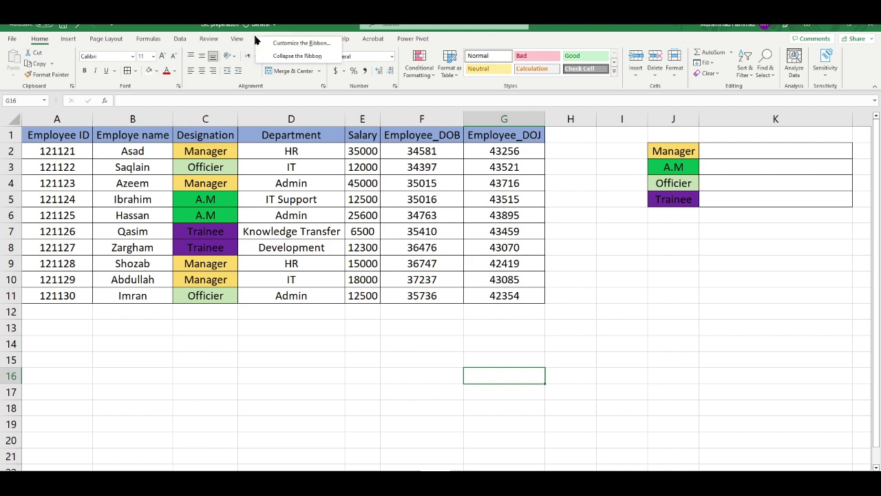
left_click(278, 44)
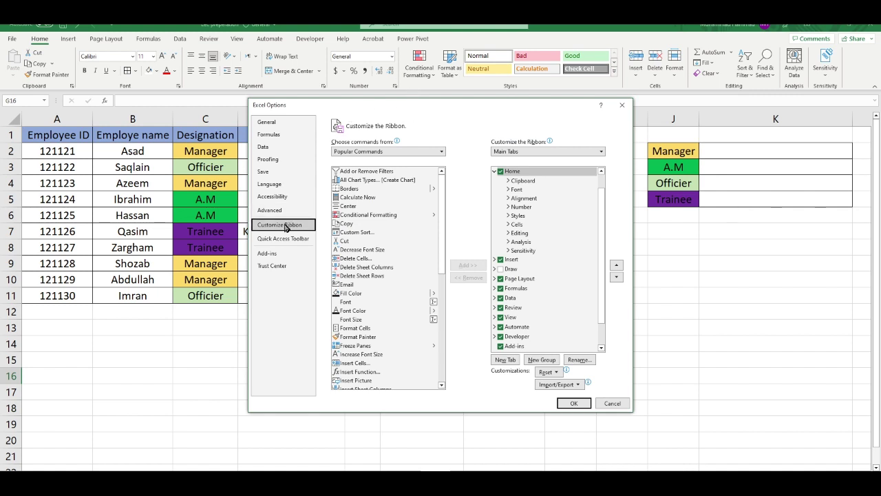
scroll(551, 285, "down", 1)
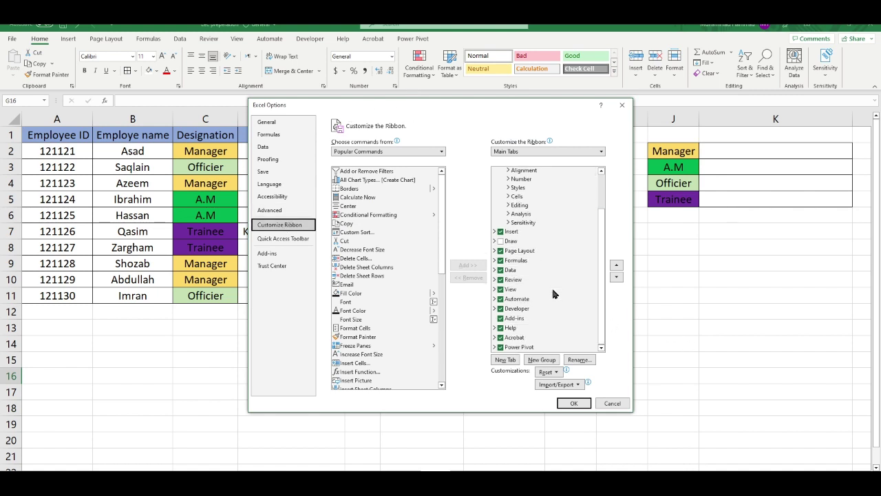
left_click(502, 311)
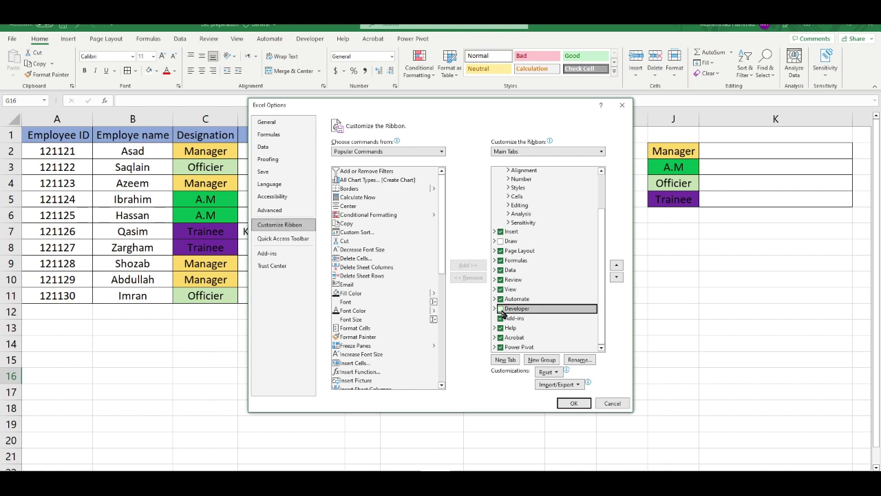
left_click(500, 309)
left_click(570, 402)
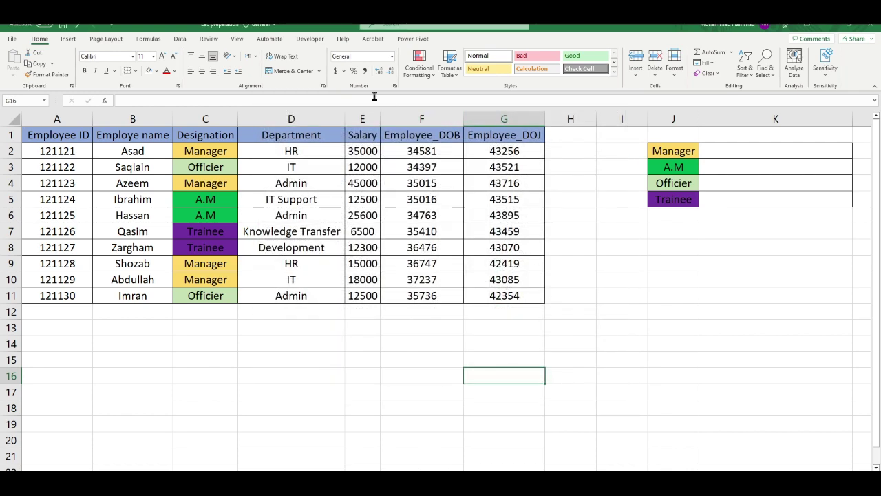
left_click(309, 38)
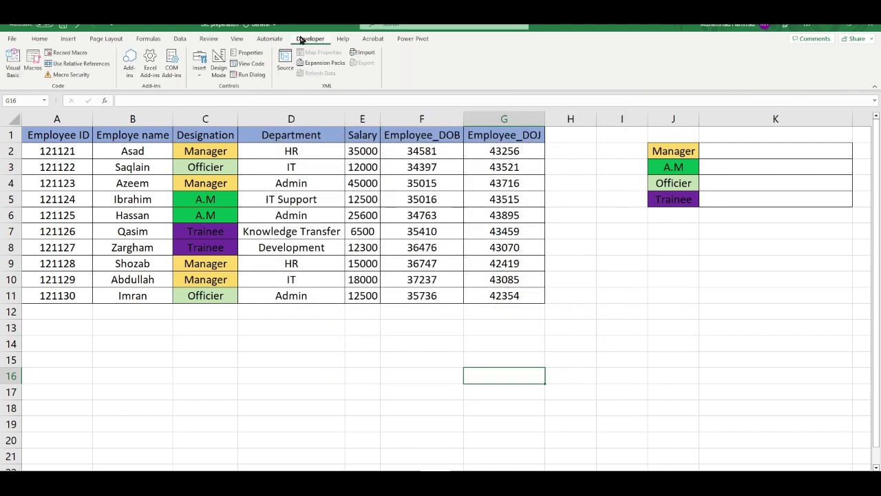
left_click(36, 62)
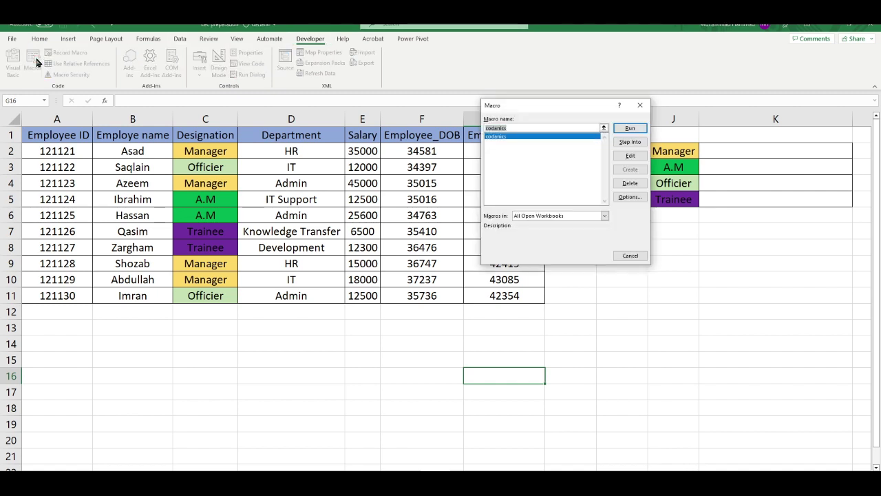
Run the codanics macro and dismiss the resulting compile error.
left_click(528, 128)
double_click(523, 137)
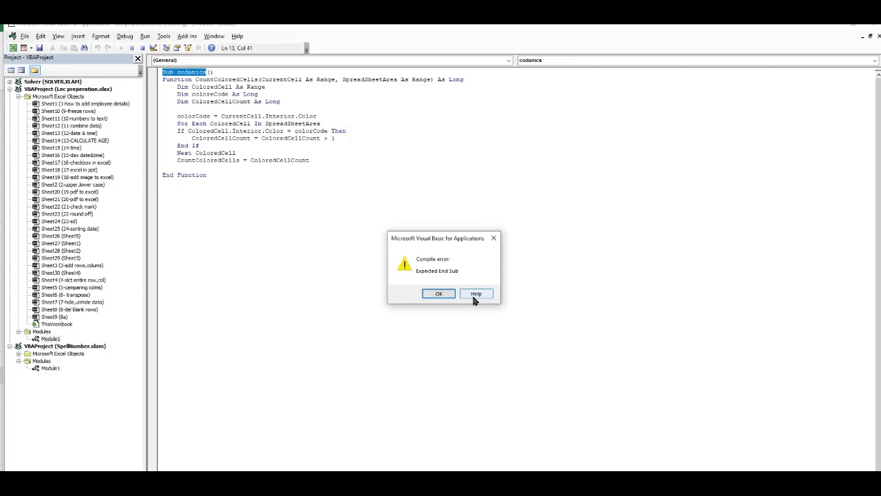
left_click(444, 294)
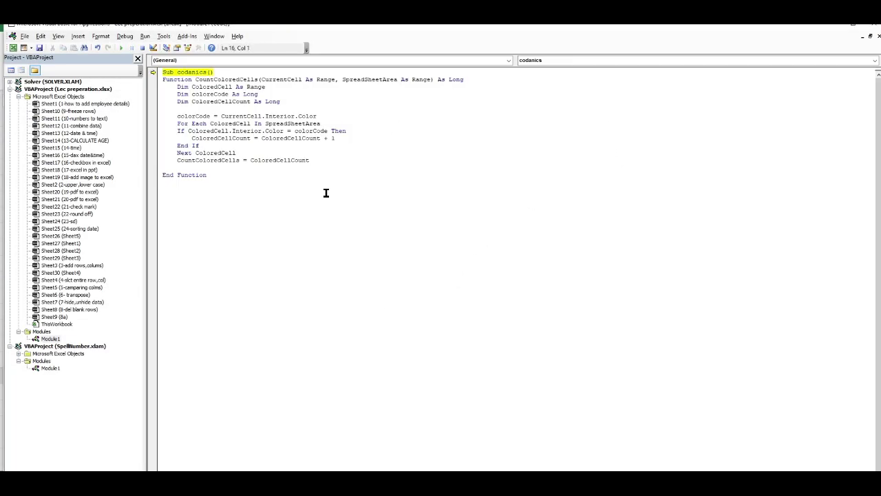
Inspect the CountColoredCells function code, then stop the debugger and return to the sheet.
left_click(220, 72)
left_click(292, 272)
mouse_move(163, 79)
left_mouse_down()
mouse_move(229, 84)
mouse_move(437, 159)
left_mouse_up()
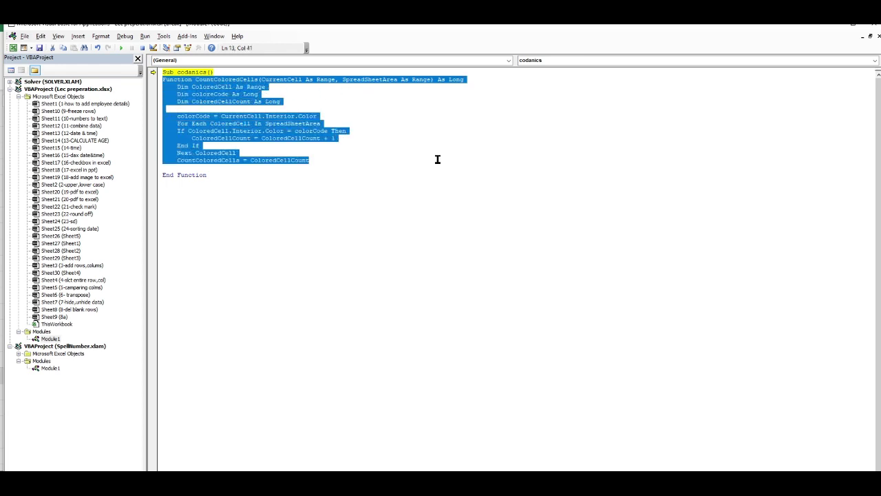
left_click(437, 159)
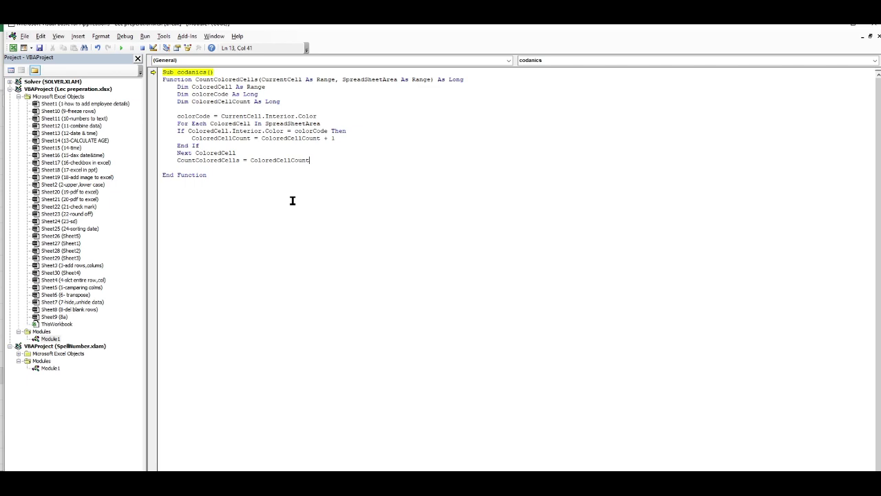
key("F5")
left_click(449, 293)
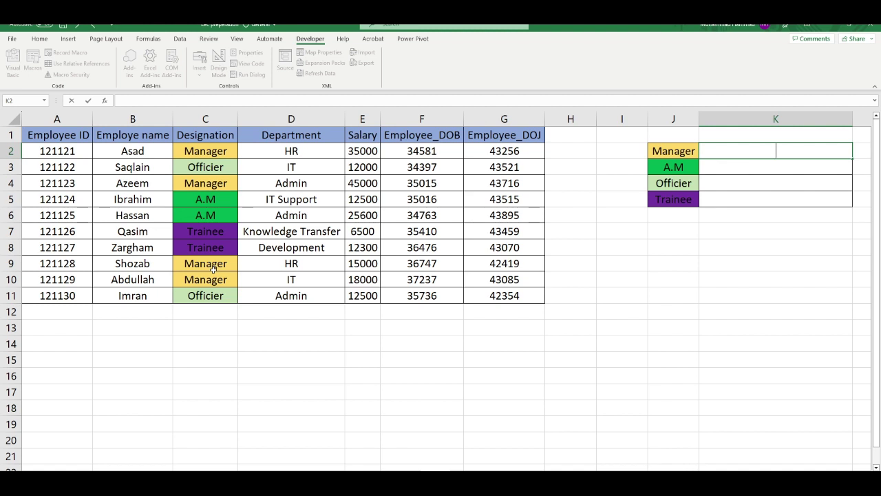
Enter =CountColoredCells(J2,$C$2:$C$11) in K2 and fill it down to K5.
key("Escape")
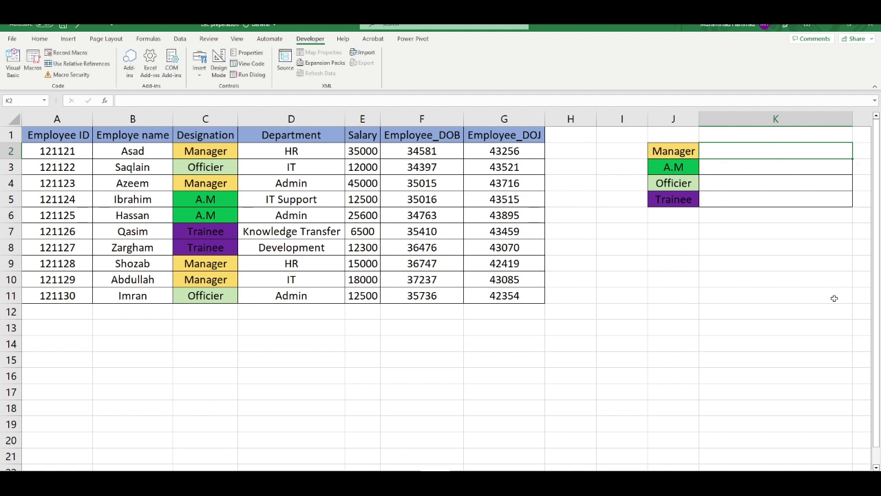
type("=")
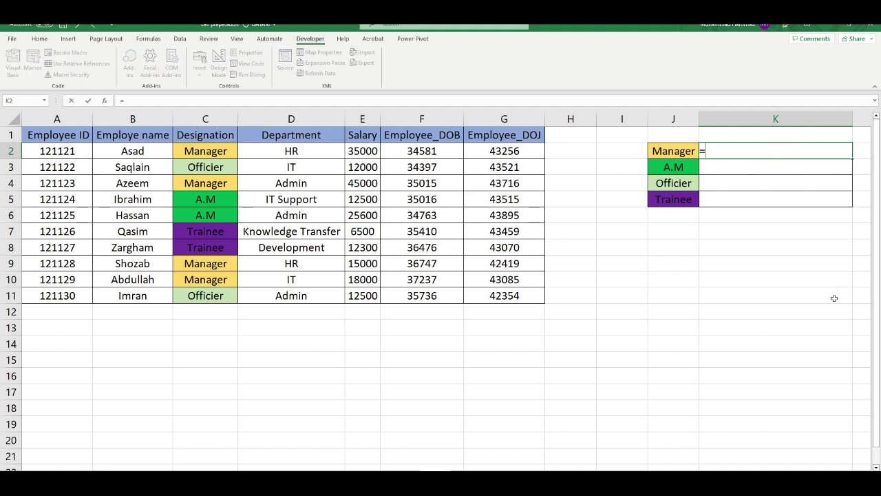
type("count")
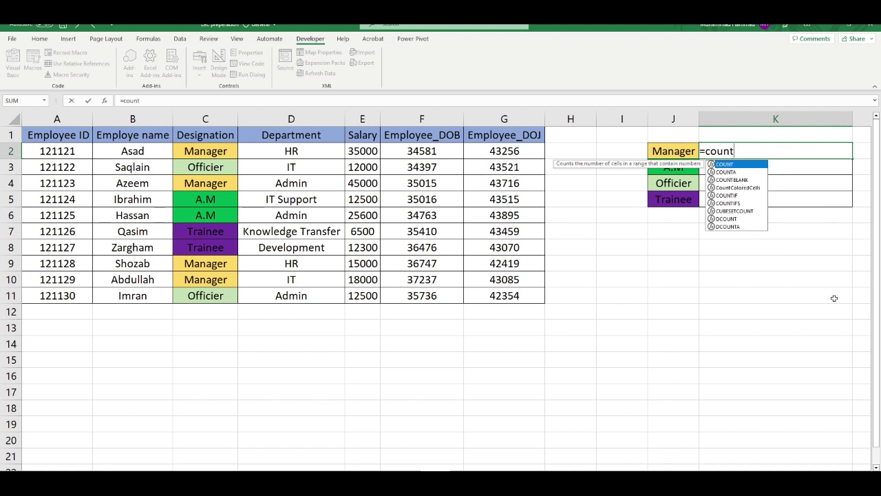
key("Down")
key("Down")
key("Down")
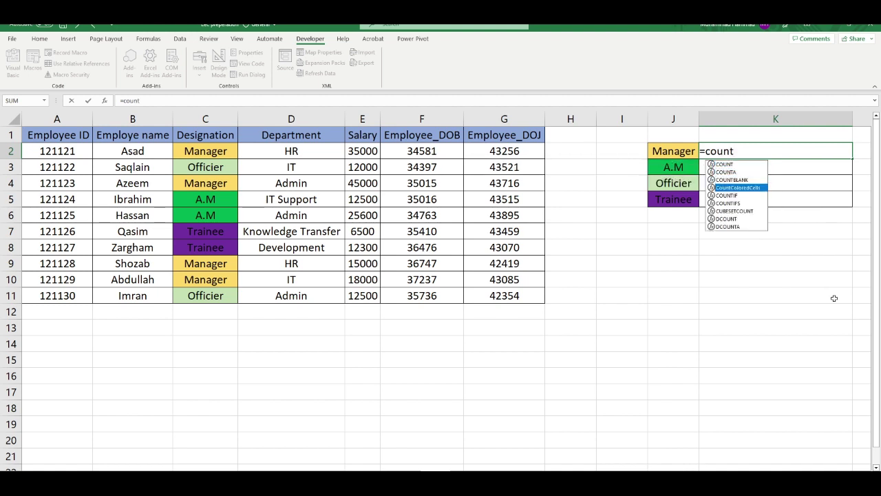
key("Tab")
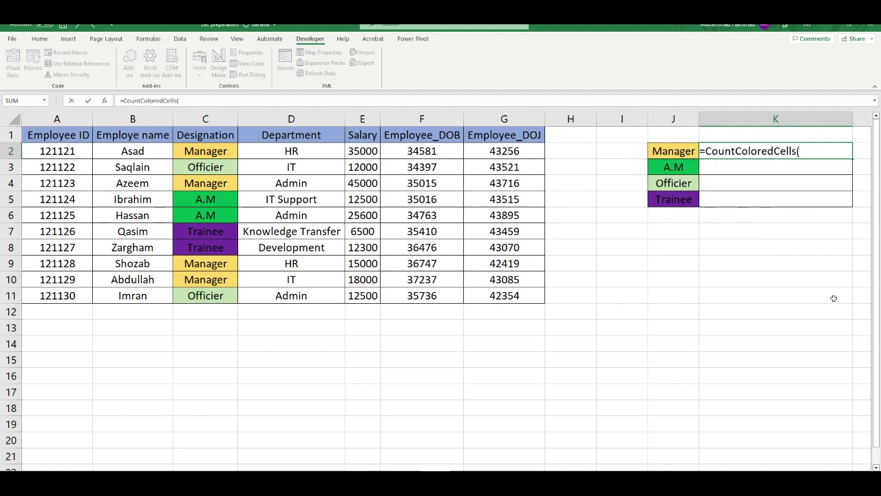
left_click(676, 152)
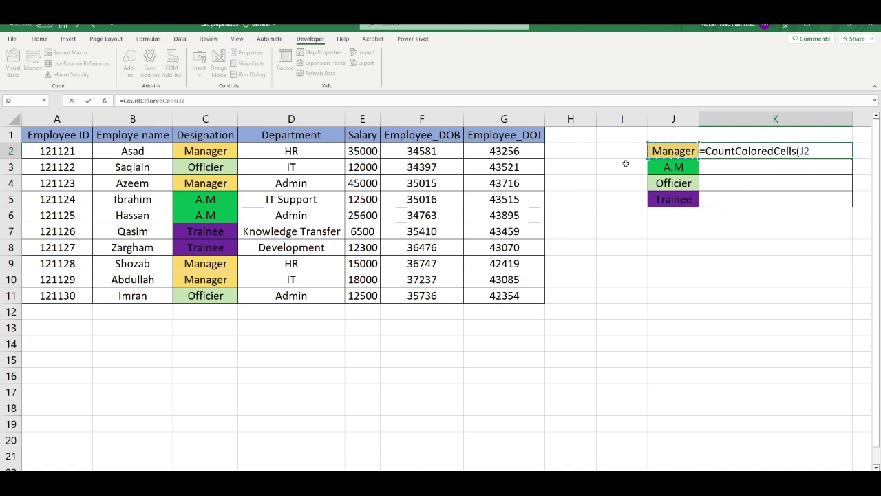
type(",")
left_click_drag(209, 153, 217, 297)
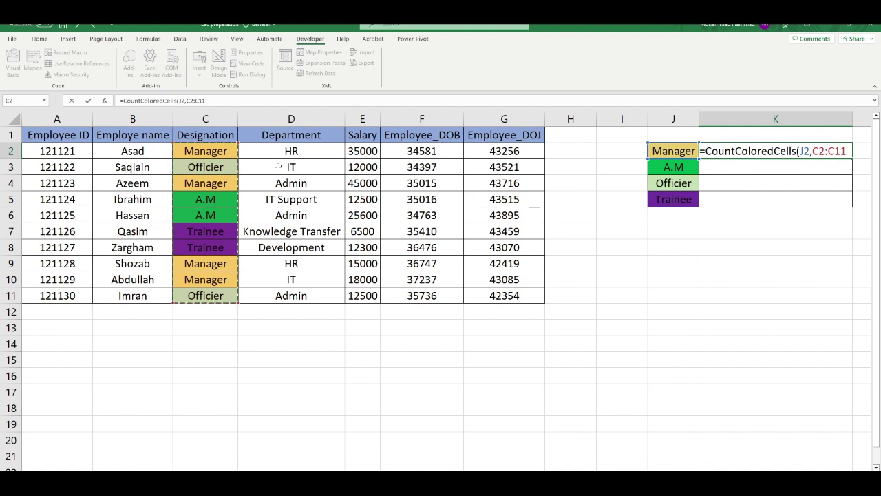
key("F4")
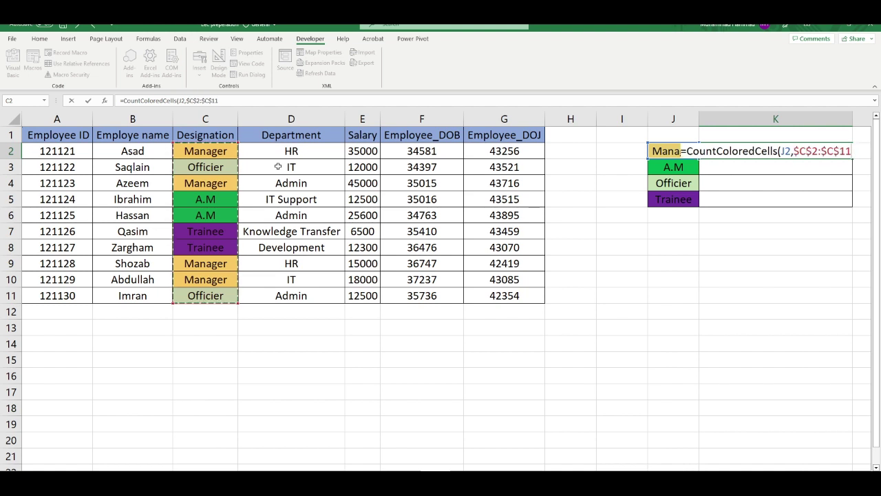
type(")")
key("Return")
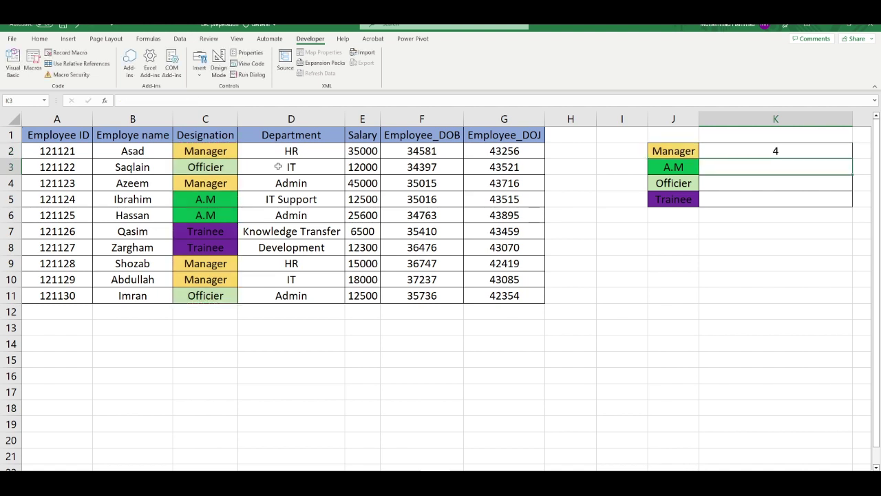
left_click(755, 155)
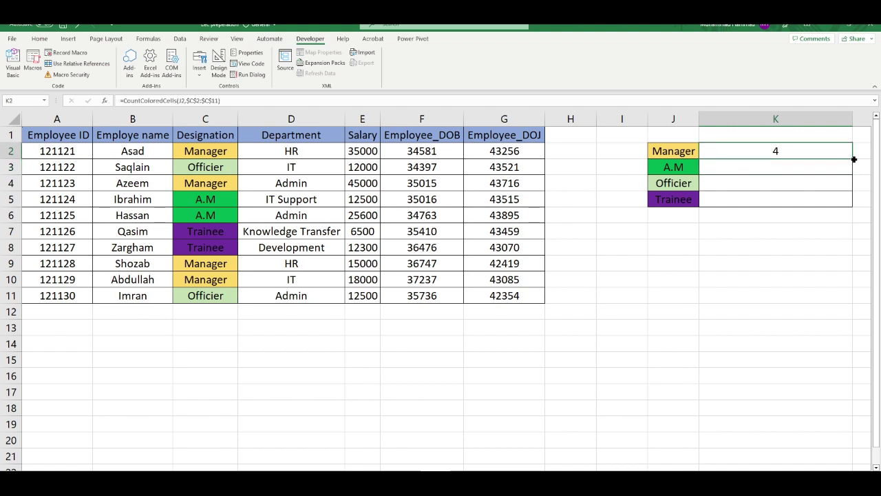
left_click_drag(853, 159, 849, 200)
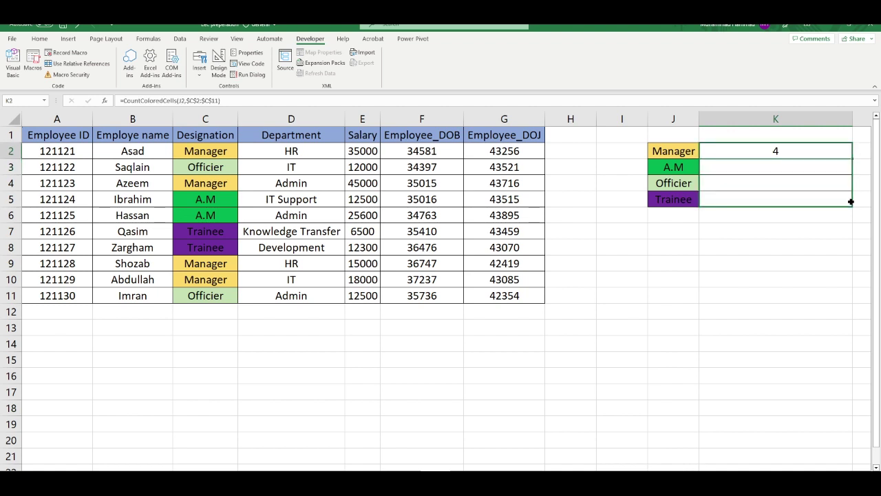